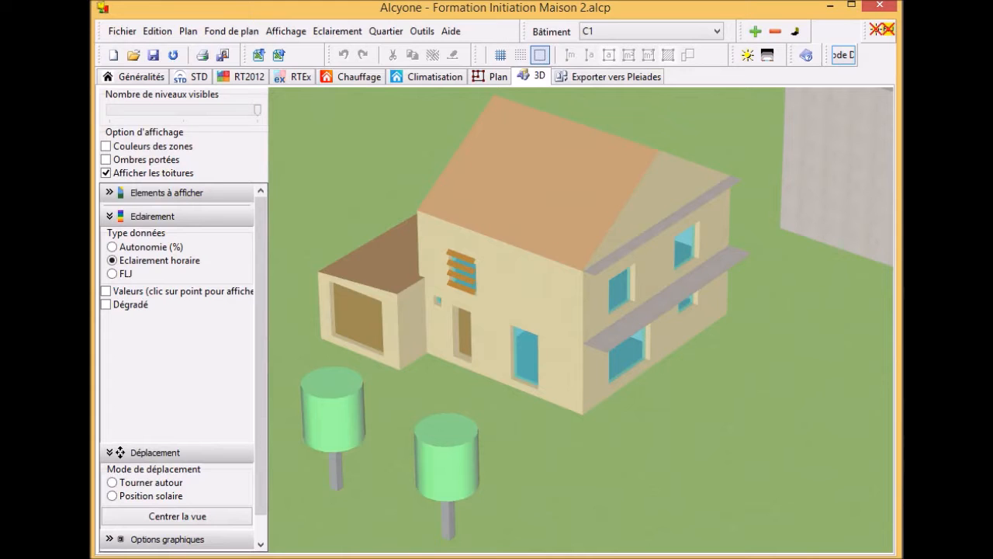
# Look over the house in 3D and display the floor plan of Niveau 1.
pyautogui.moveTo(627, 372); pyautogui.dragTo(578, 226)
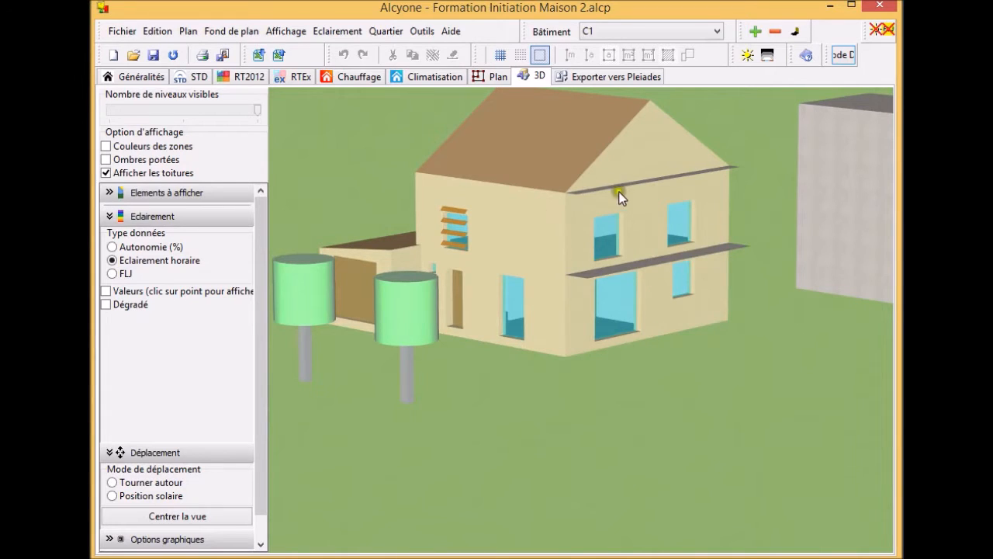
pyautogui.click(491, 78)
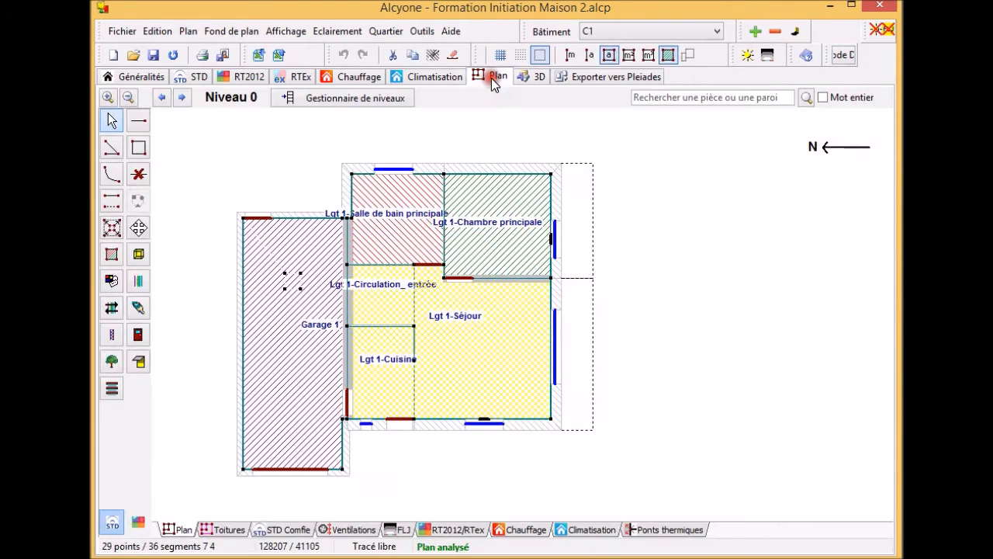
pyautogui.click(181, 97)
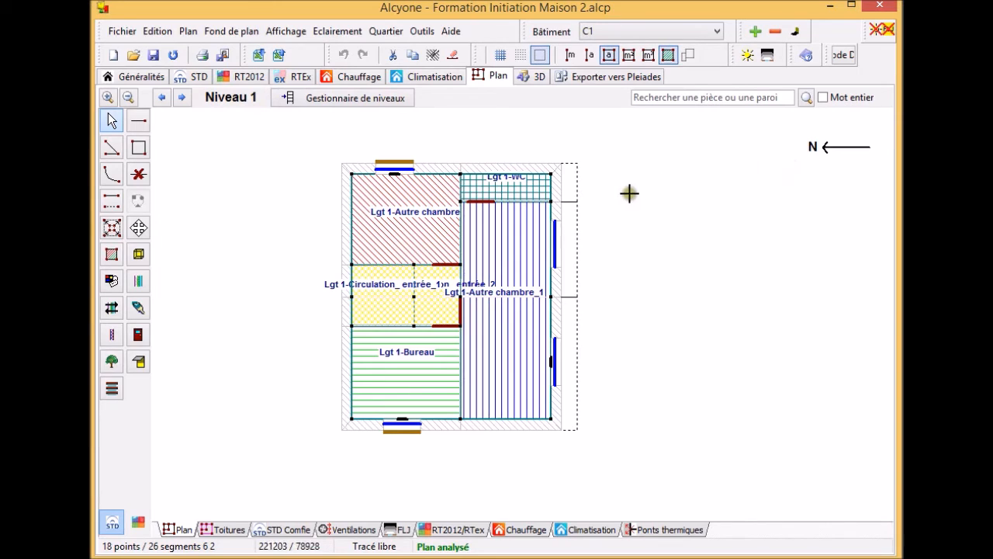
# Review the angle ranges that define the Sud, Est, Ouest and Nord orientation filters and accept them.
pyautogui.click(423, 31)
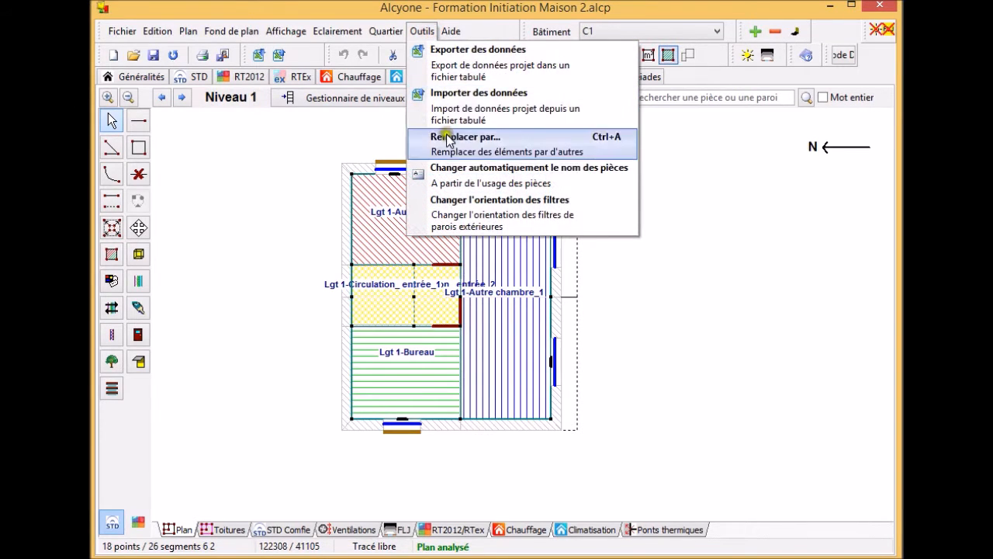
pyautogui.click(564, 211)
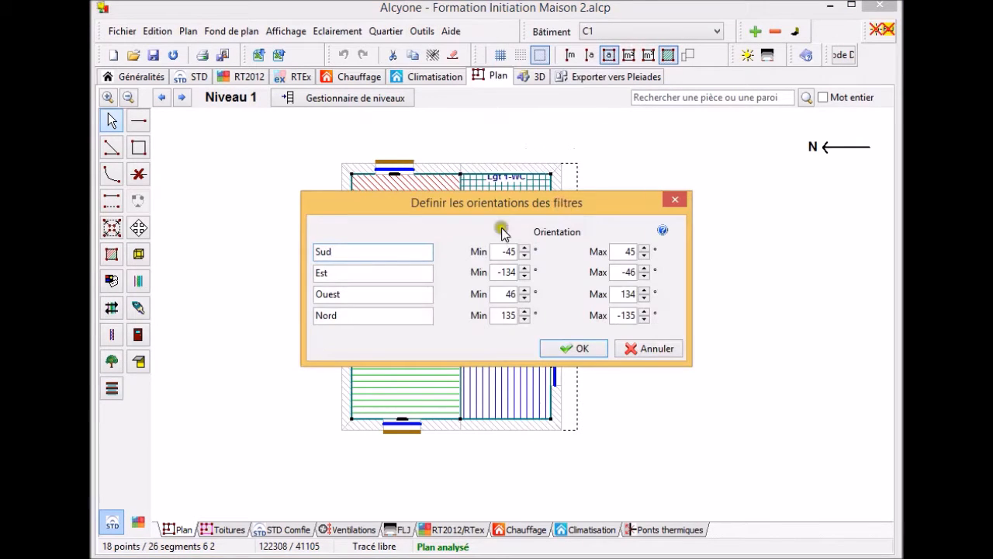
pyautogui.click(343, 253)
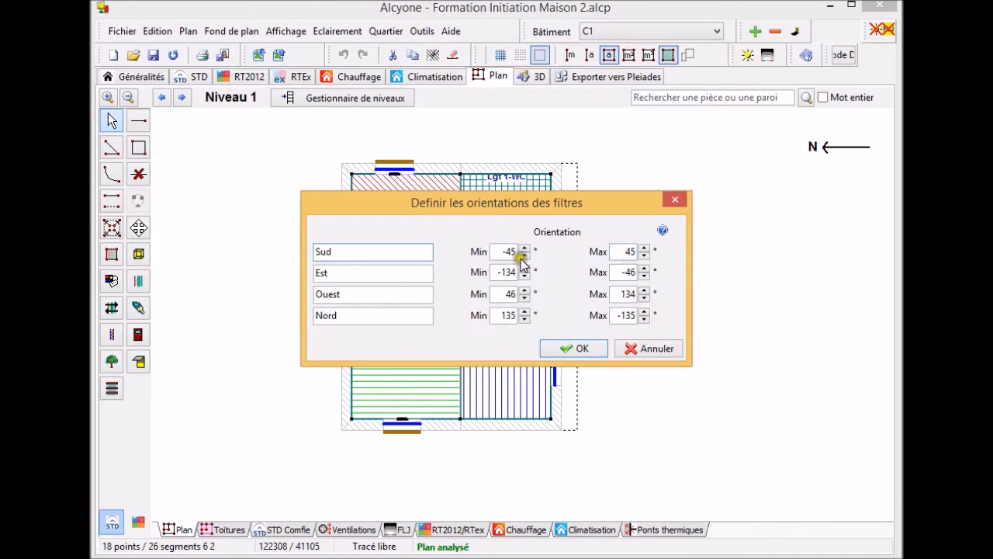
pyautogui.click(586, 349)
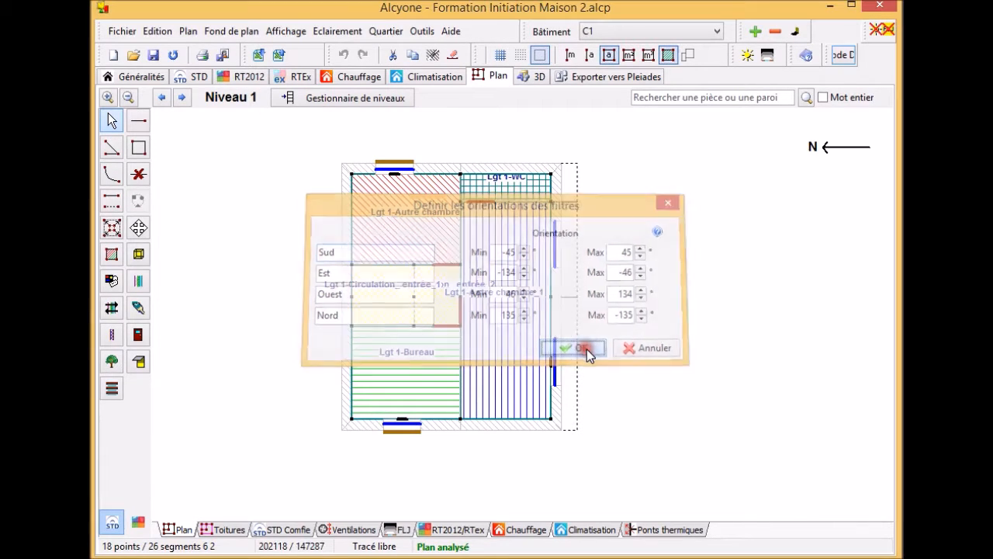
# Start a Remplacer par operation for Fenêtre/Porte elements and add a filter limiting Etage to Niveau 1.
pyautogui.click(422, 32)
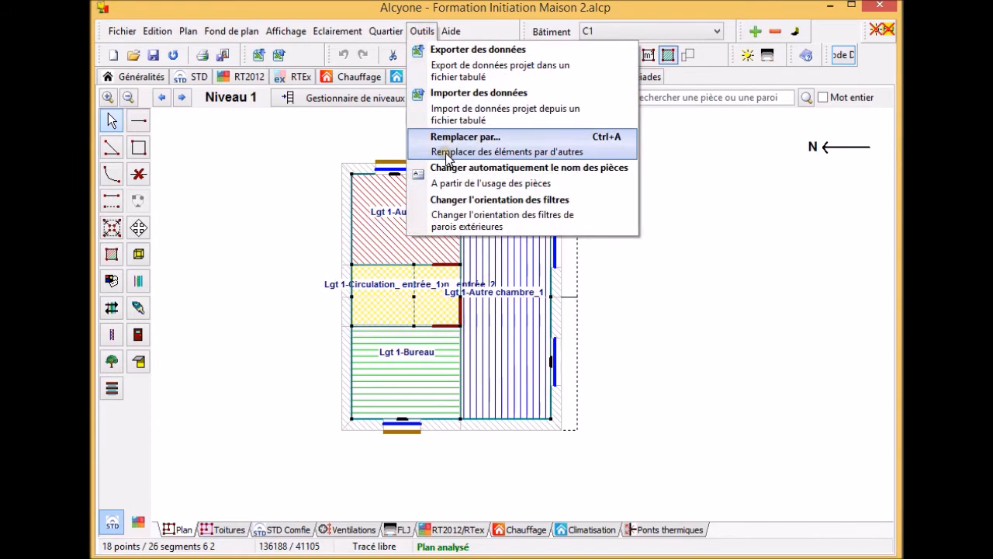
pyautogui.click(590, 160)
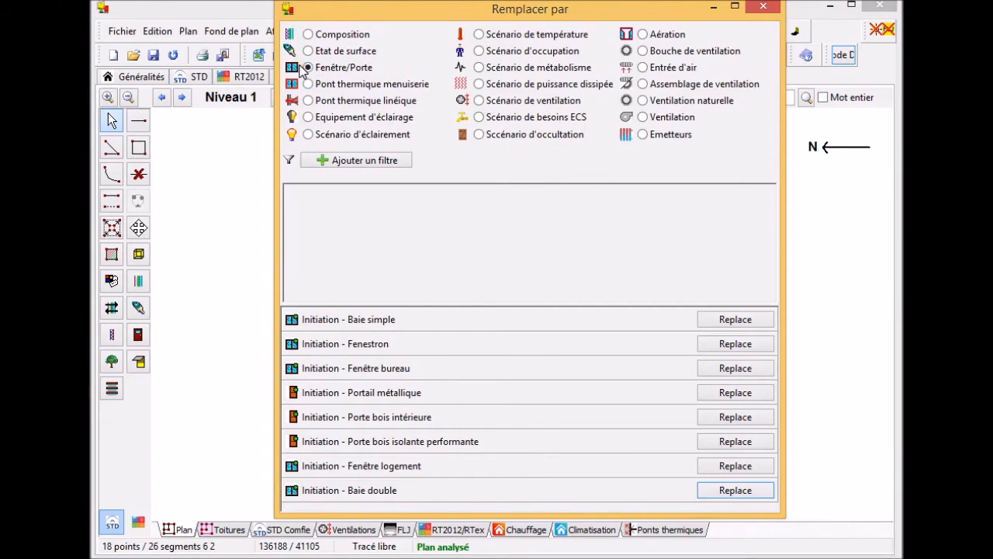
pyautogui.click(335, 162)
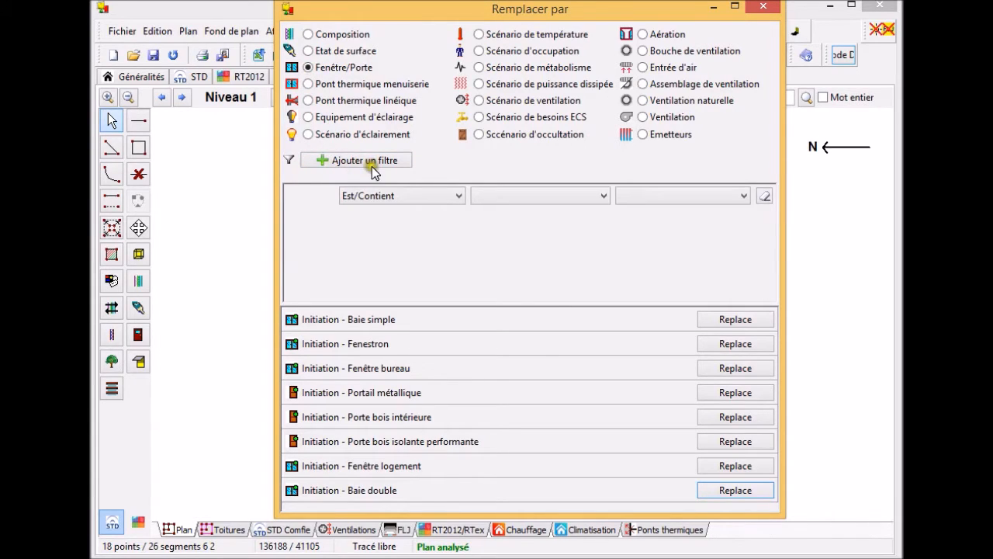
pyautogui.click(519, 198)
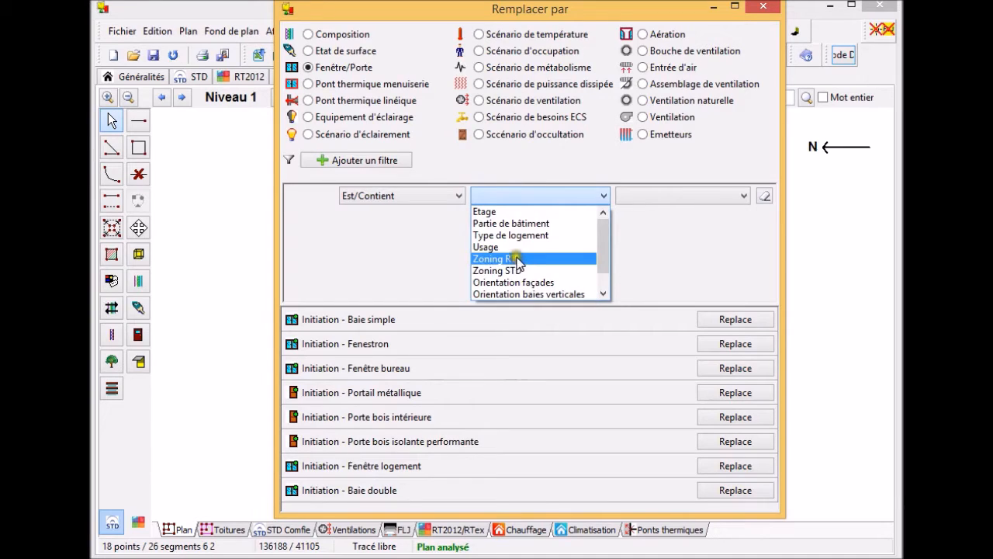
pyautogui.click(517, 211)
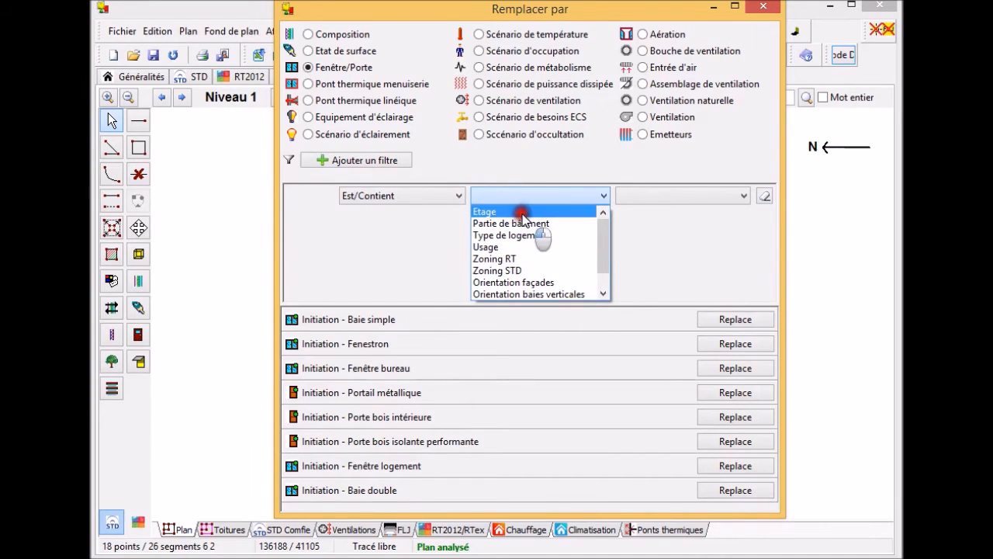
pyautogui.click(680, 195)
pyautogui.click(675, 224)
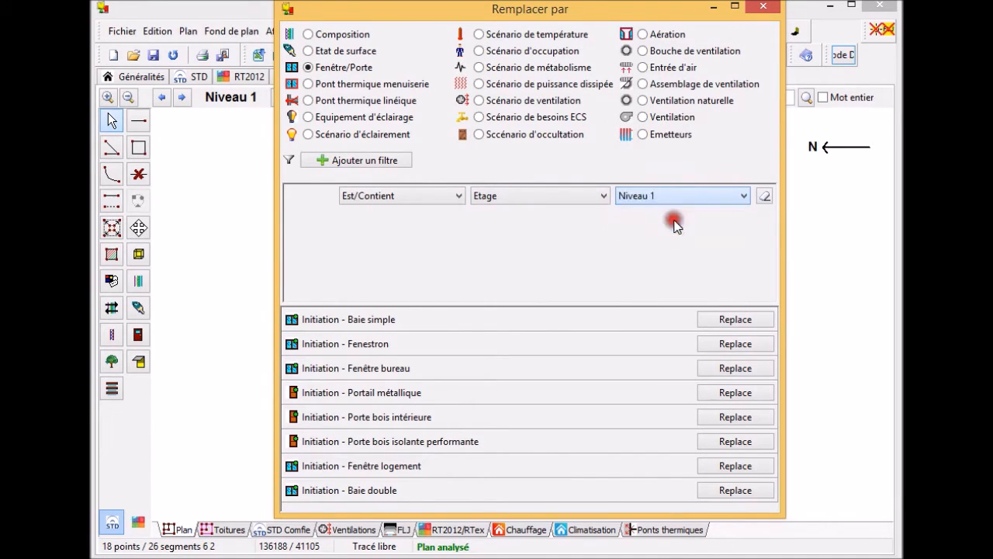
# Add a second filter condition restricting Orientation baies verticales to Sud.
pyautogui.click(387, 163)
pyautogui.click(525, 220)
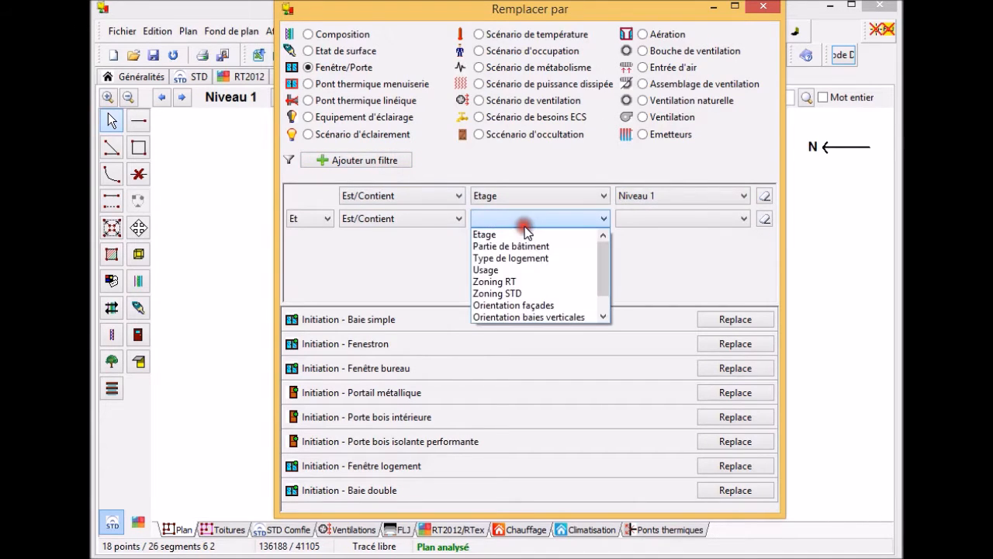
pyautogui.click(533, 315)
pyautogui.click(676, 218)
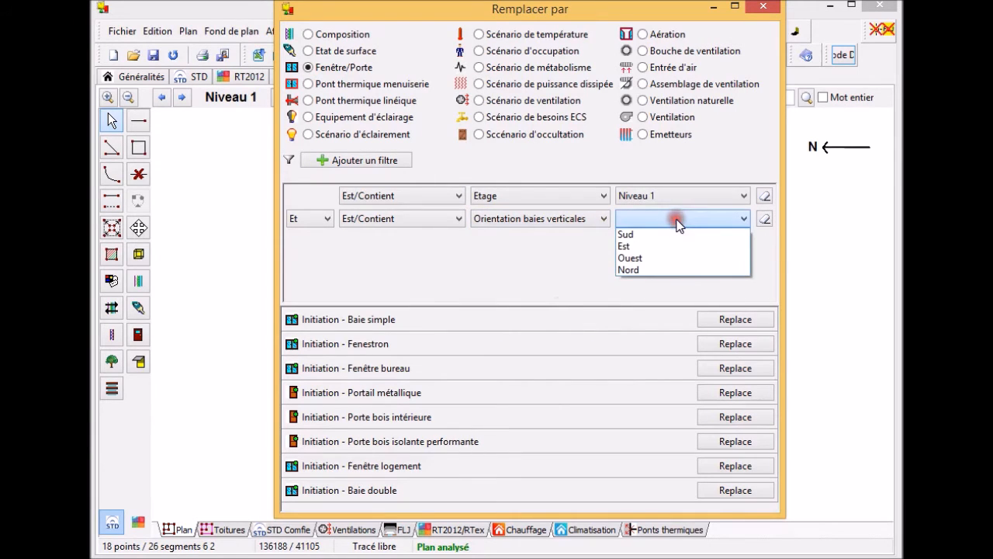
pyautogui.click(675, 237)
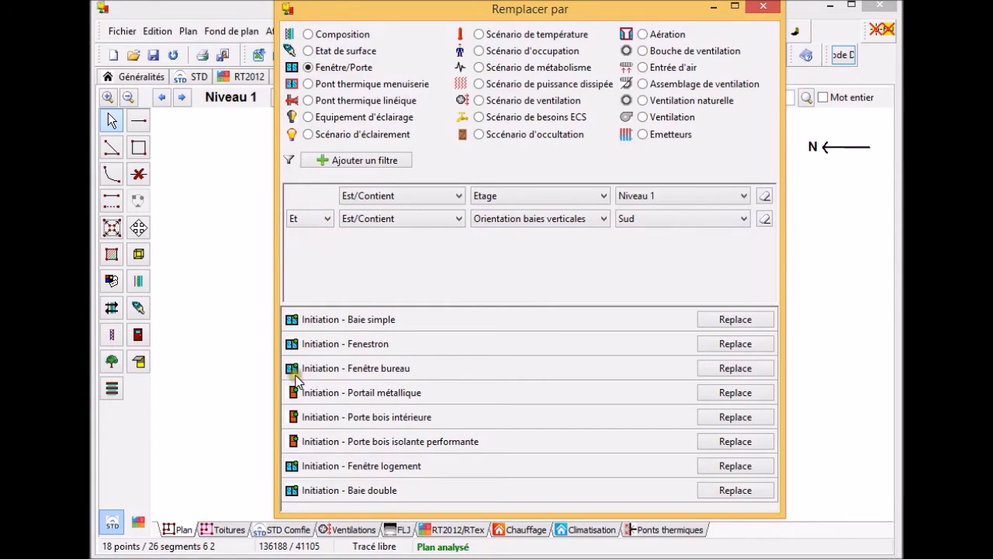
# Replace the Initiation - Fenêtre bureau windows matching the filters with Initiation - Fenêtre logement.
pyautogui.click(736, 369)
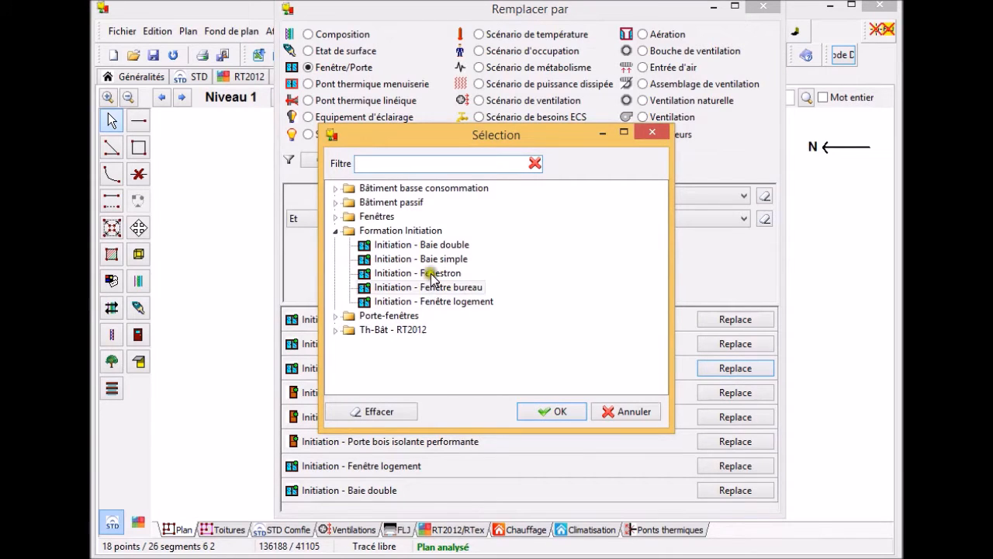
pyautogui.click(433, 302)
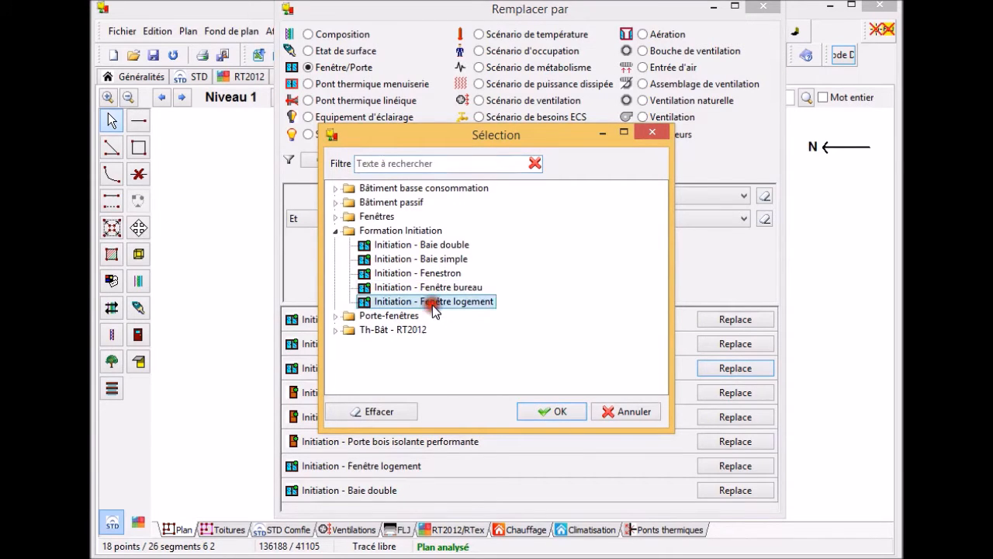
pyautogui.click(562, 413)
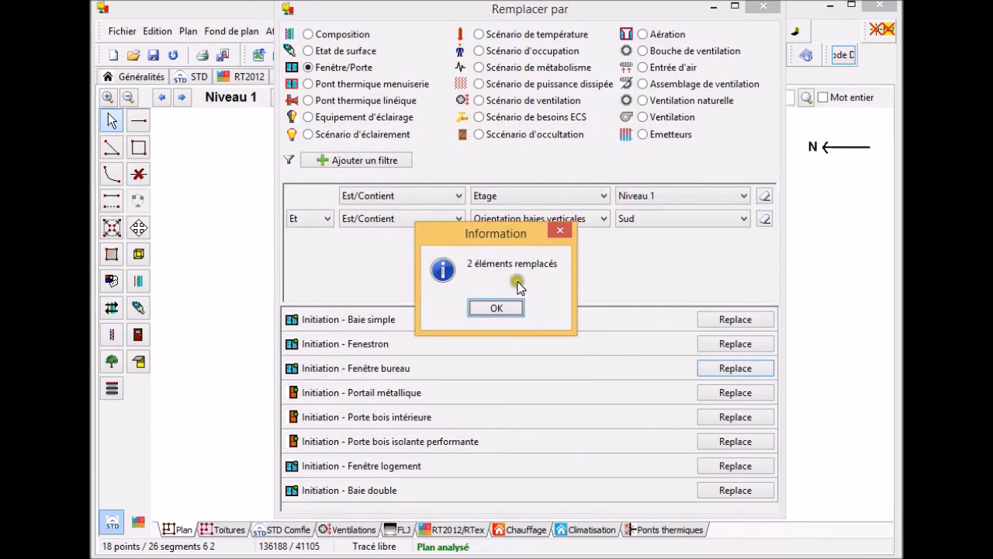
pyautogui.click(503, 310)
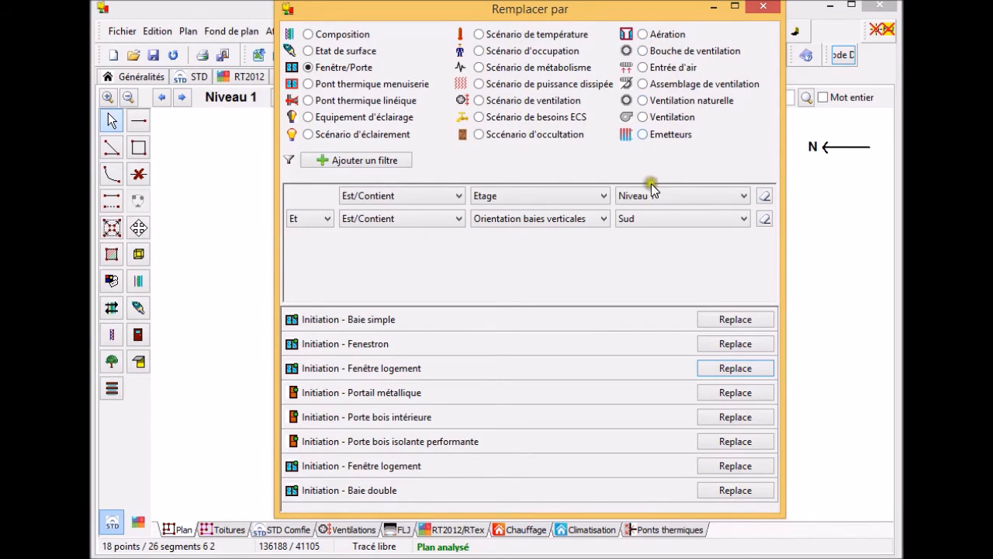
# Remove the orientation condition, examine the values offered for the Usage and Personnel filter criteria, and leave the replacement dialog.
pyautogui.click(764, 218)
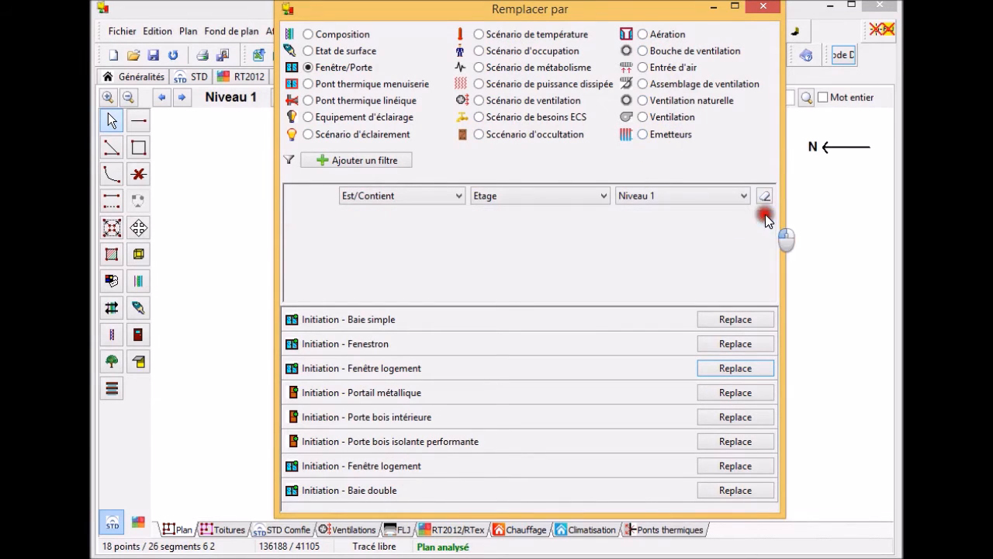
pyautogui.click(580, 199)
pyautogui.click(602, 232)
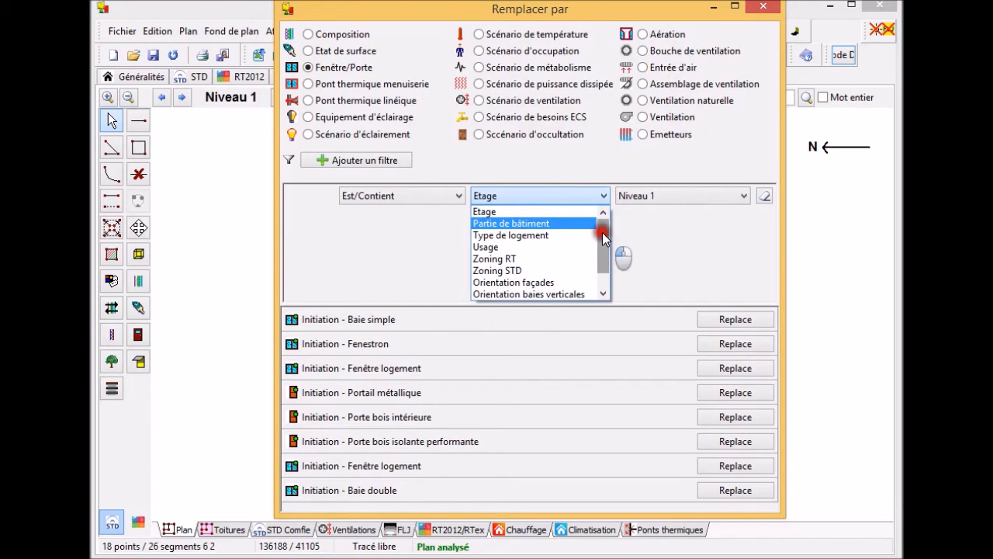
pyautogui.click(500, 246)
pyautogui.click(650, 196)
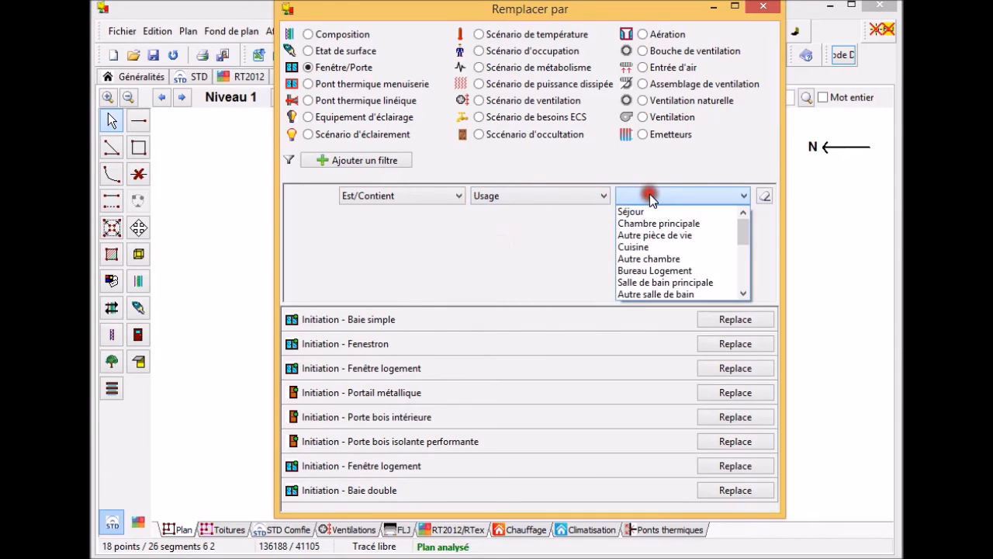
pyautogui.click(650, 194)
pyautogui.click(575, 195)
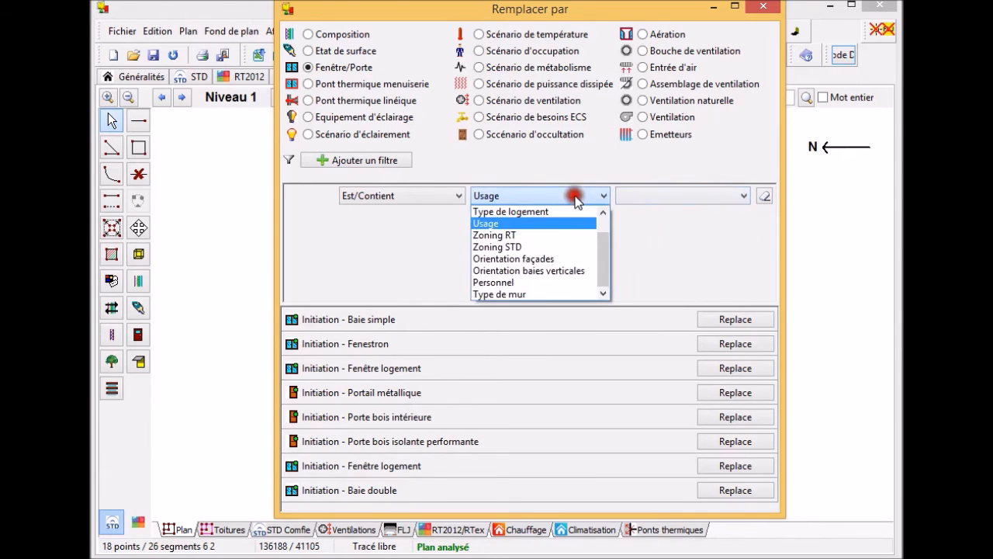
pyautogui.click(530, 283)
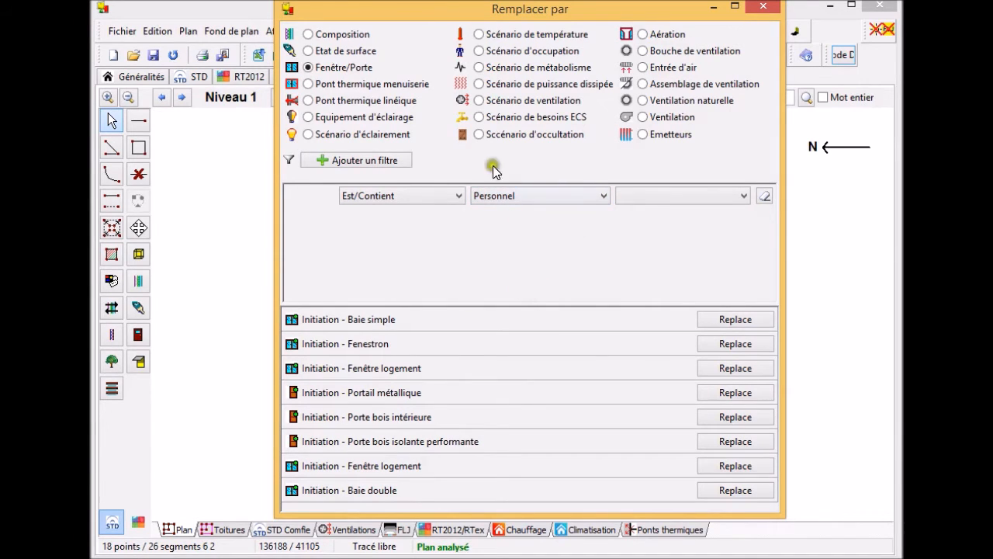
pyautogui.click(643, 201)
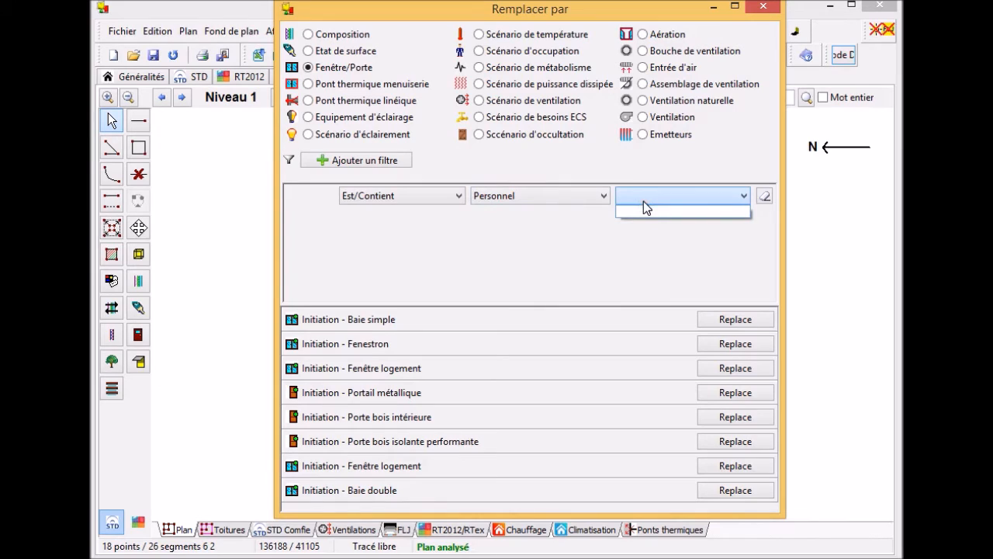
pyautogui.click(644, 201)
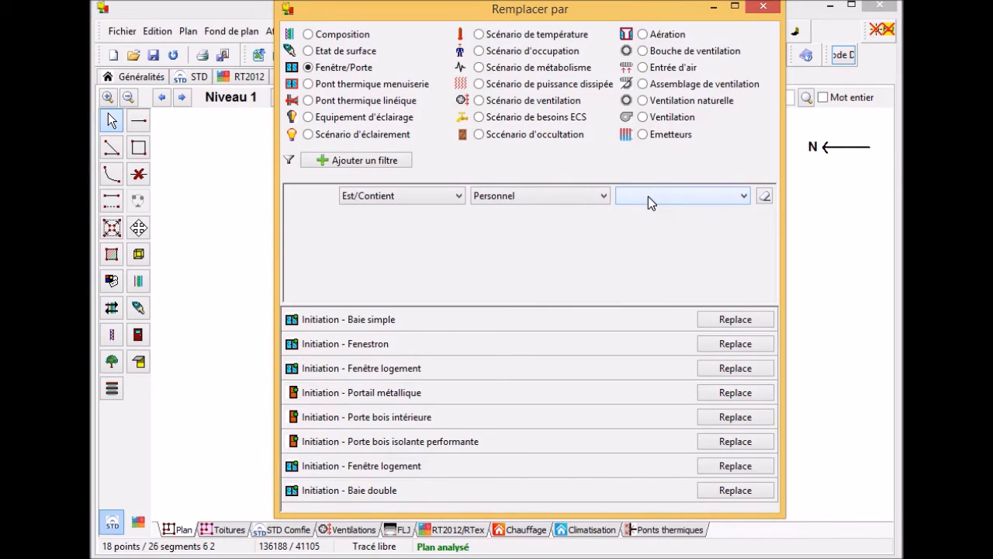
pyautogui.click(761, 9)
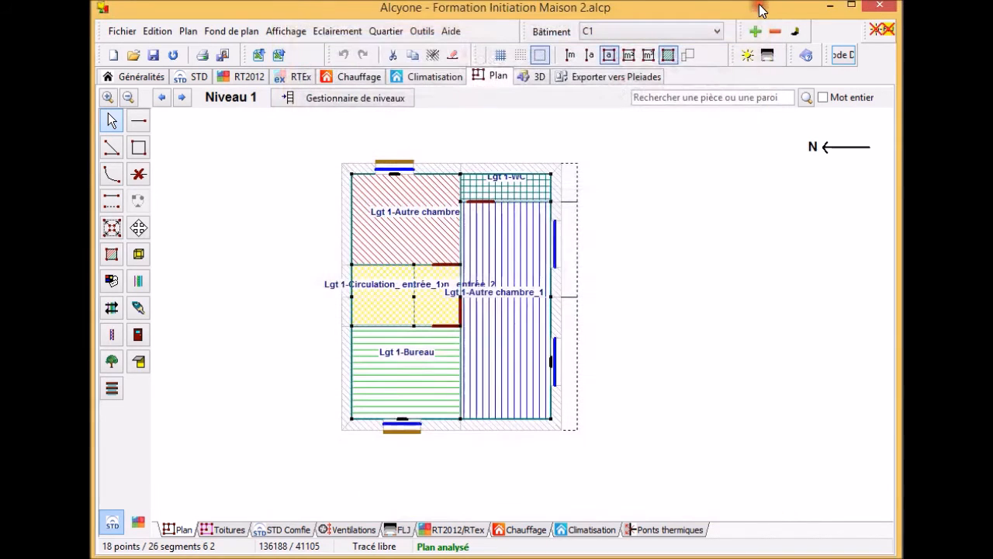
# Create a new personal room grouping named "Mon regroupement".
pyautogui.click(137, 253)
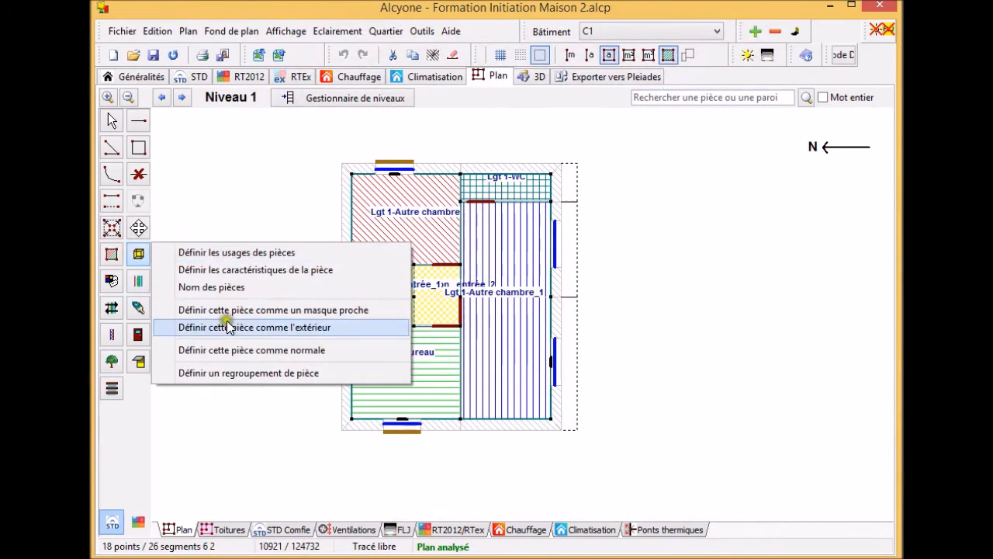
pyautogui.click(226, 374)
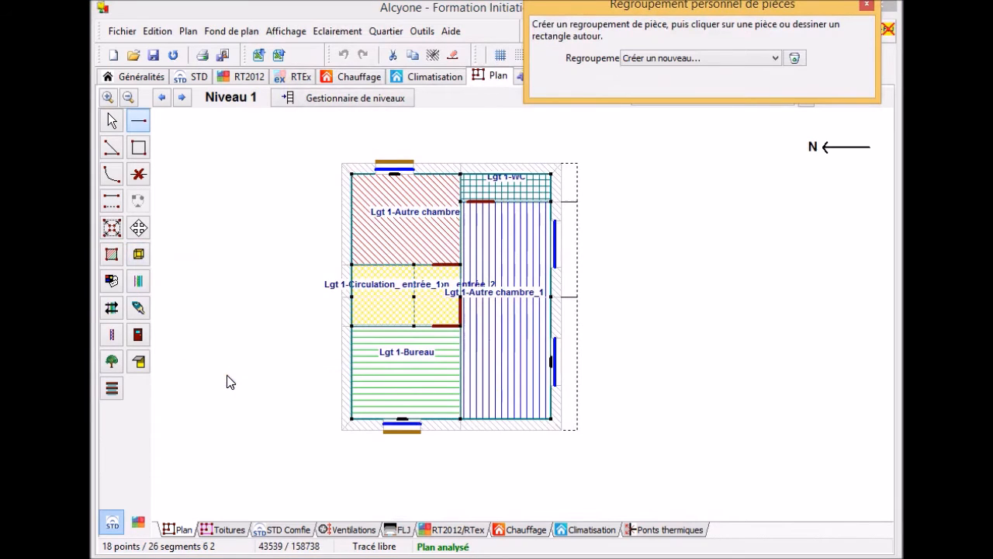
pyautogui.click(651, 58)
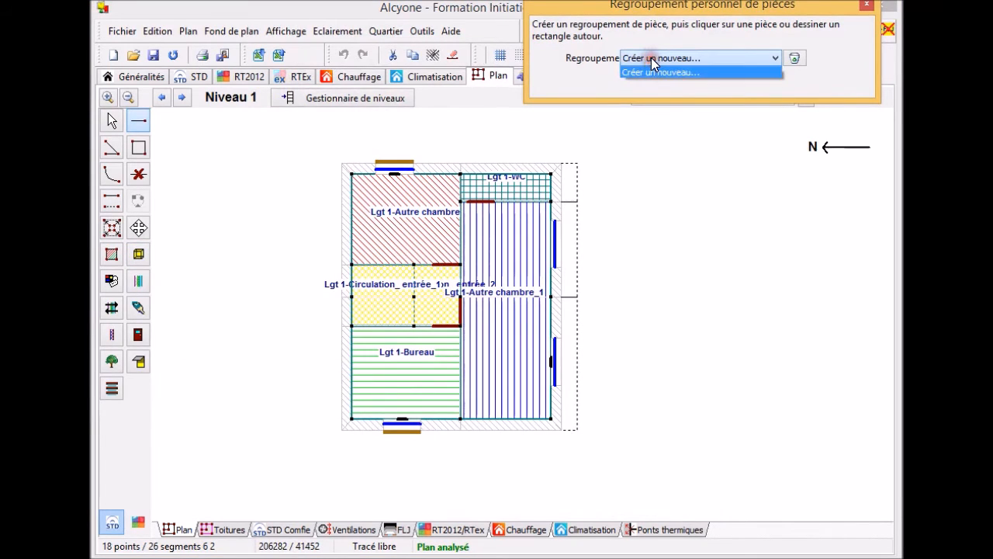
pyautogui.click(651, 70)
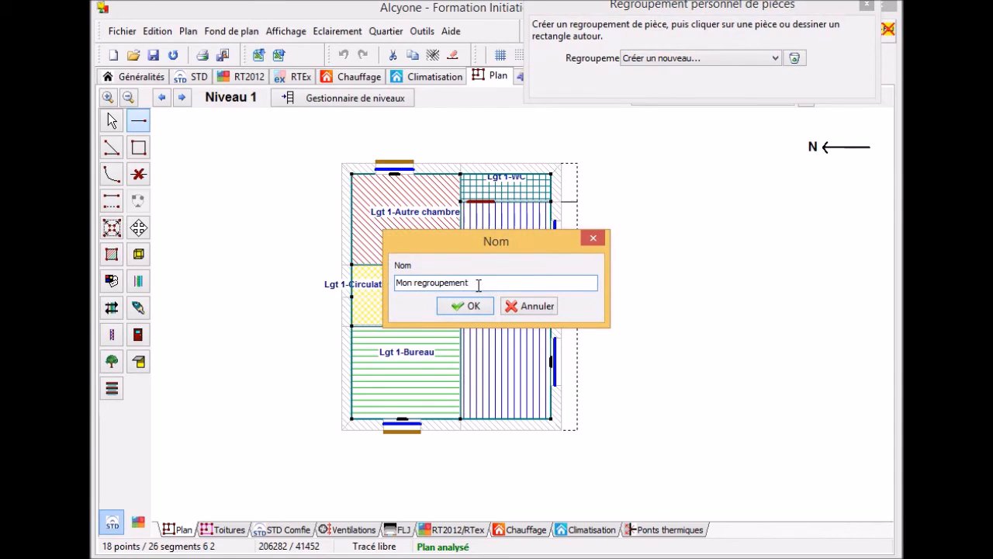
pyautogui.press('Return')
# Add the WC and Autre chambre_1 on Niveau 1, and the Salle de bain principale, Circulation_entrée and Cuisine on Niveau 0, to Mon regroupement.
pyautogui.moveTo(437, 154); pyautogui.dragTo(581, 476)
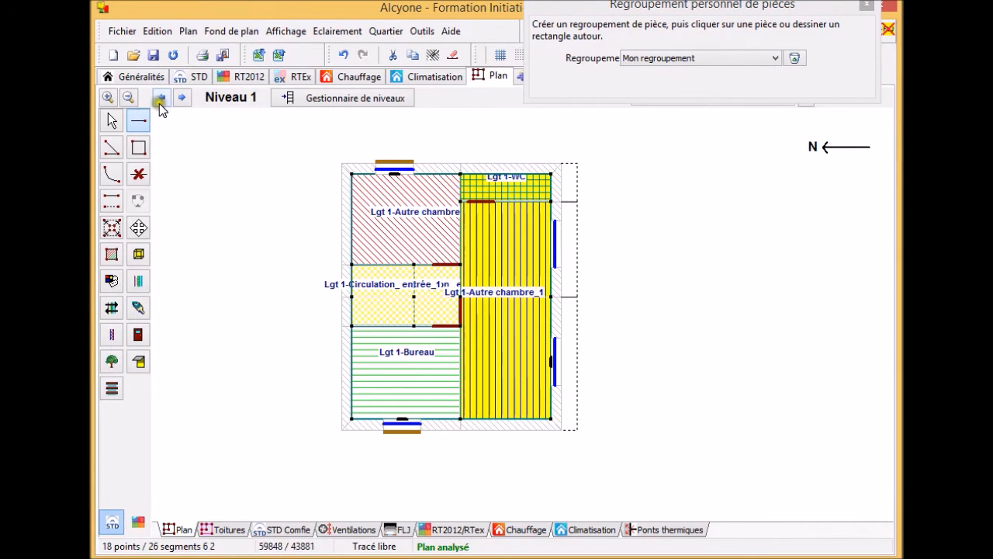
pyautogui.click(162, 97)
pyautogui.moveTo(334, 157); pyautogui.dragTo(455, 458)
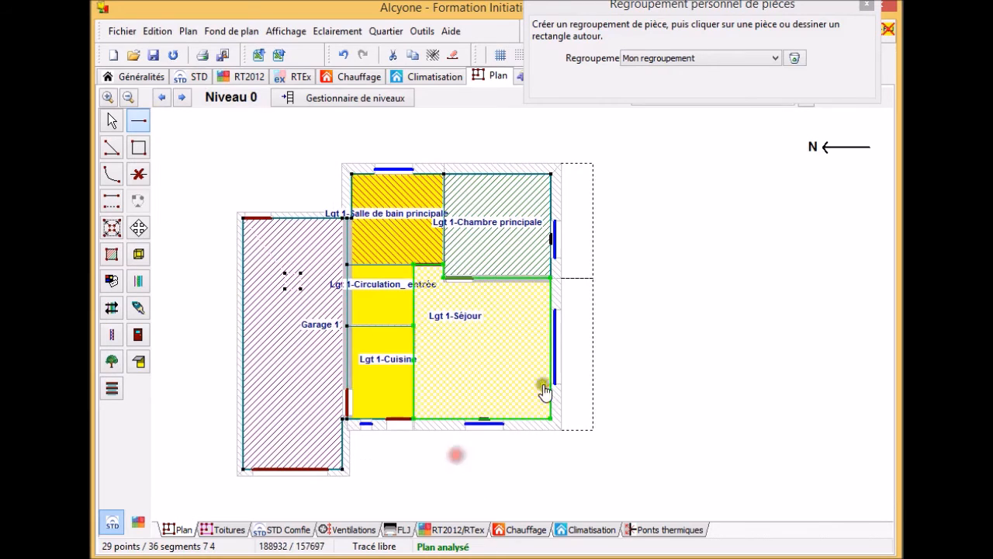
pyautogui.click(872, 8)
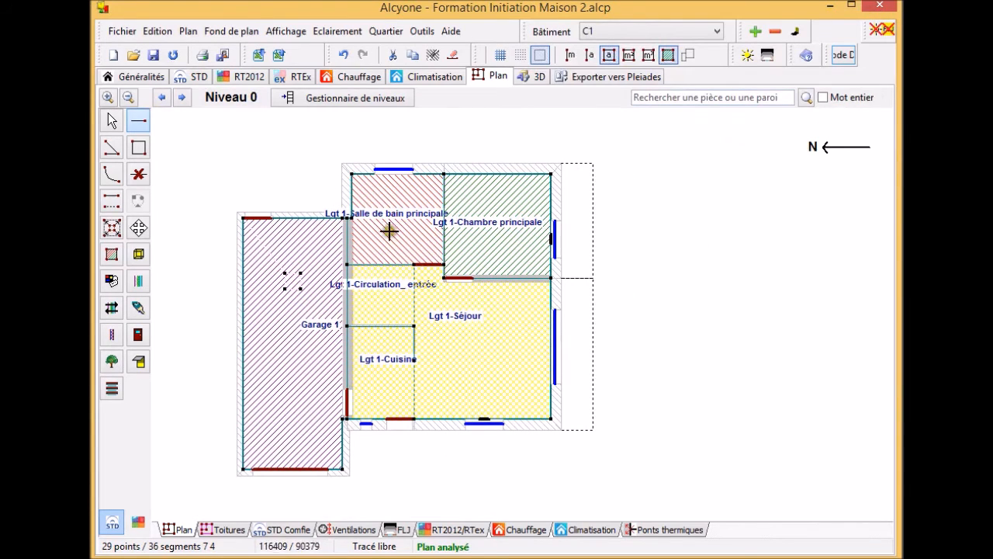
# Set the Personnel filter of the element replacement dialog to Mon regroupement and leave the dialog.
pyautogui.click(422, 31)
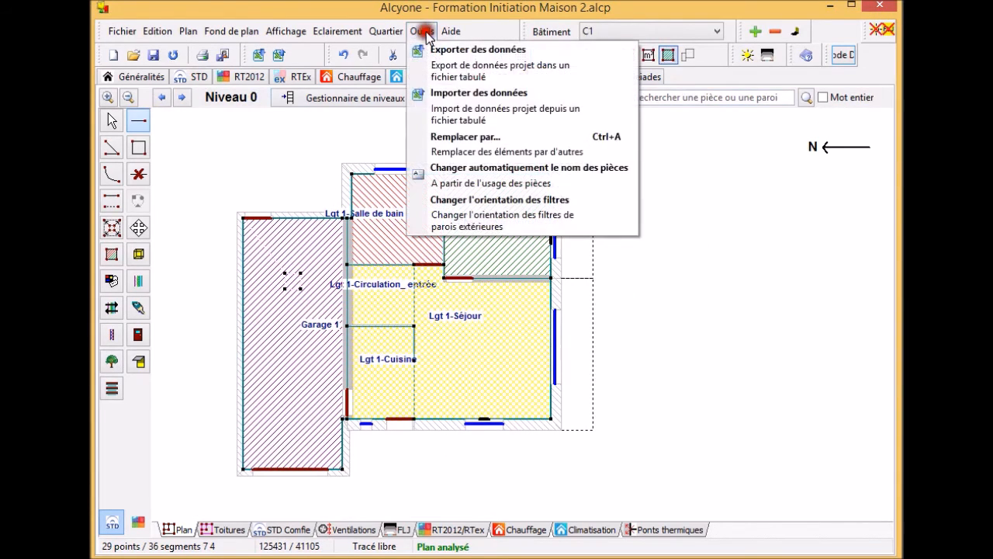
pyautogui.click(464, 150)
pyautogui.click(643, 197)
pyautogui.click(645, 210)
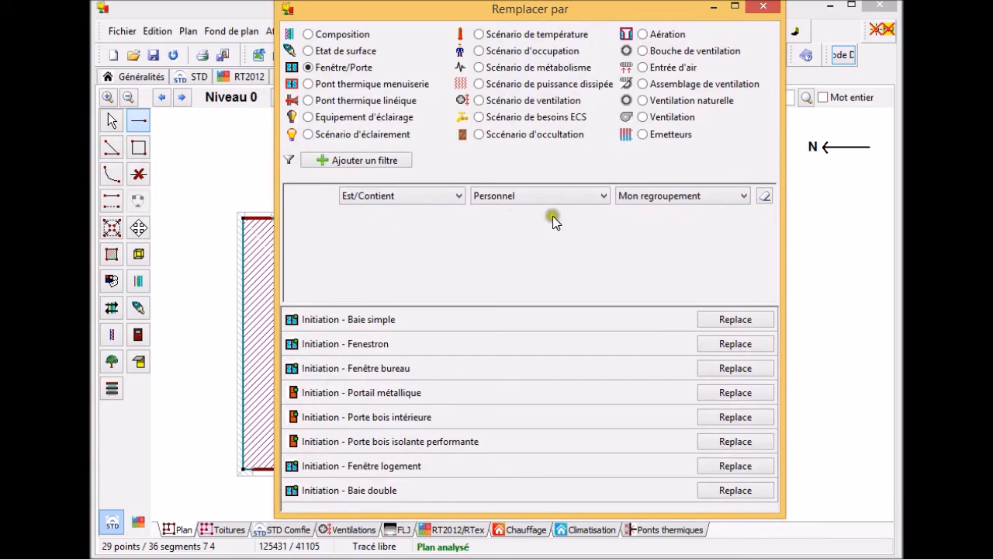
pyautogui.click(761, 9)
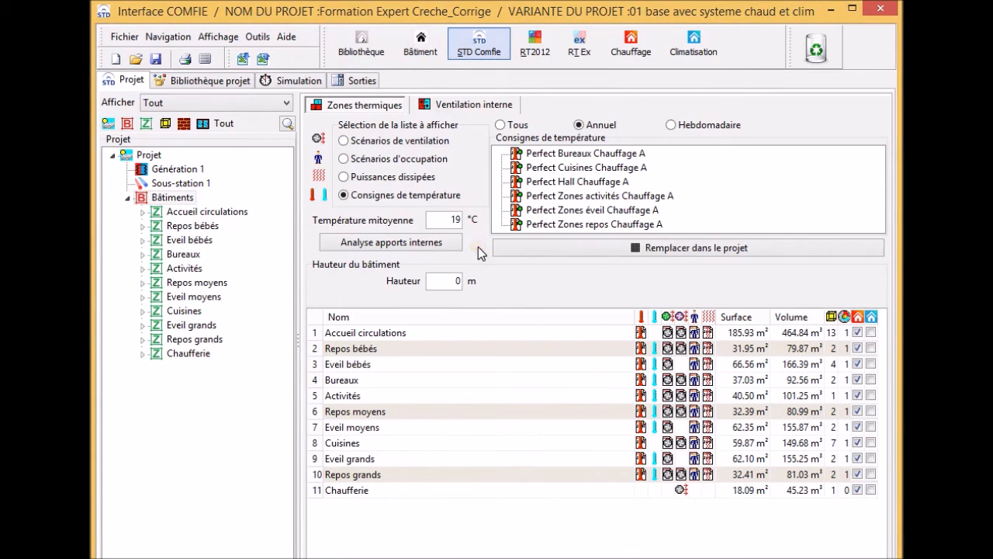
# Set up a project-wide replacement of the temperature setpoint Perfect Bureaux Chauffage A by Perfect Cuisines Chauffage A.
pyautogui.click(743, 251)
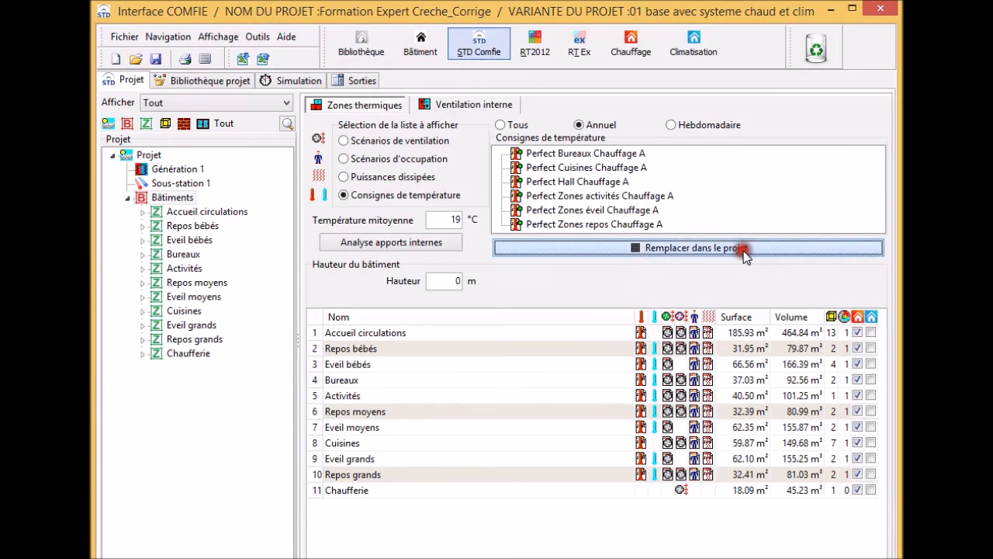
pyautogui.click(279, 185)
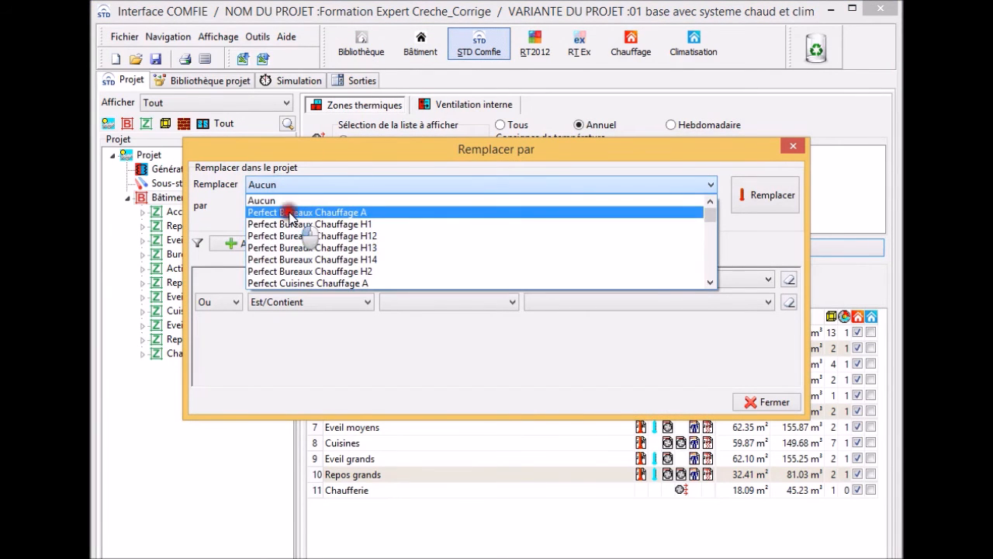
pyautogui.click(289, 212)
pyautogui.click(291, 204)
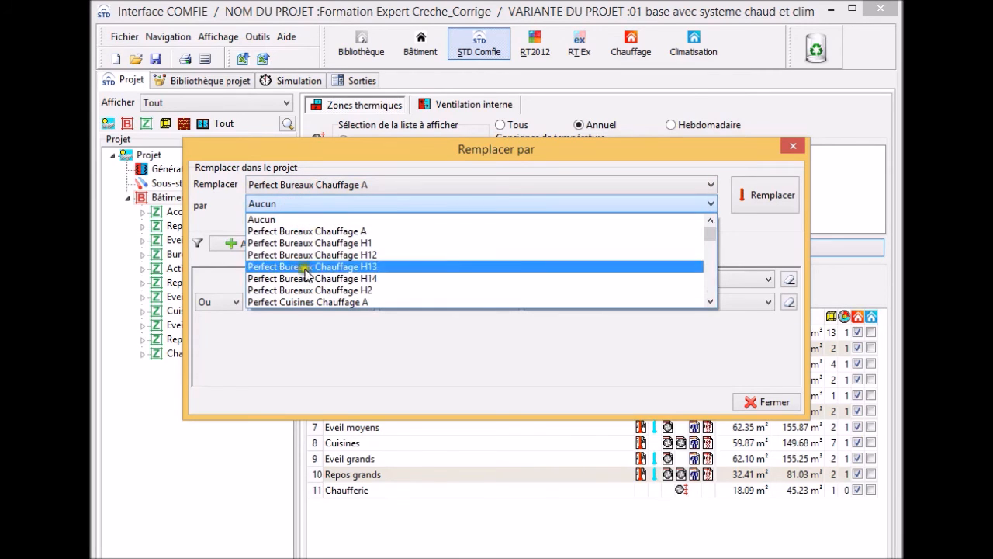
pyautogui.click(310, 303)
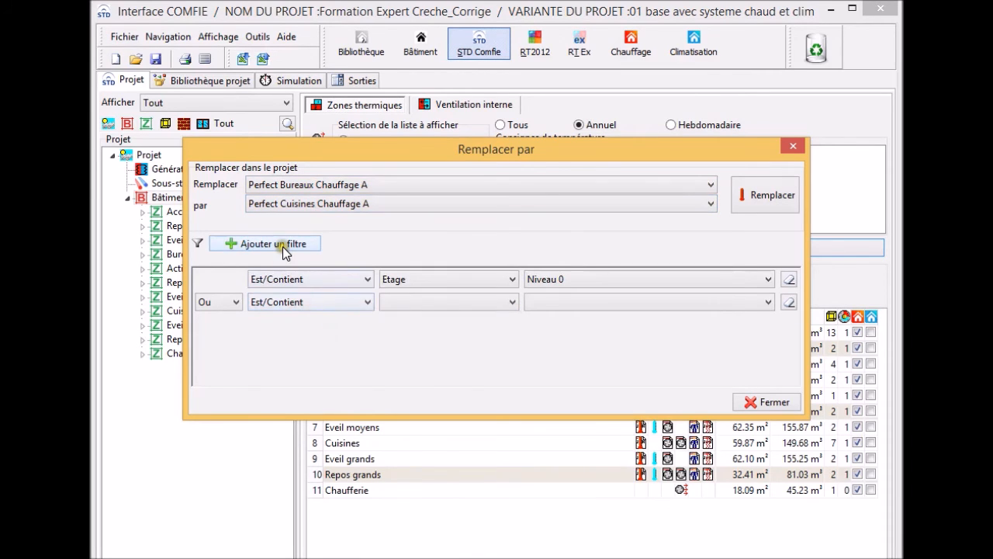
# Remove the empty second filter condition, then run the setpoint replacement restricted to Etage Niveau 0 and leave the dialog.
pyautogui.click(788, 307)
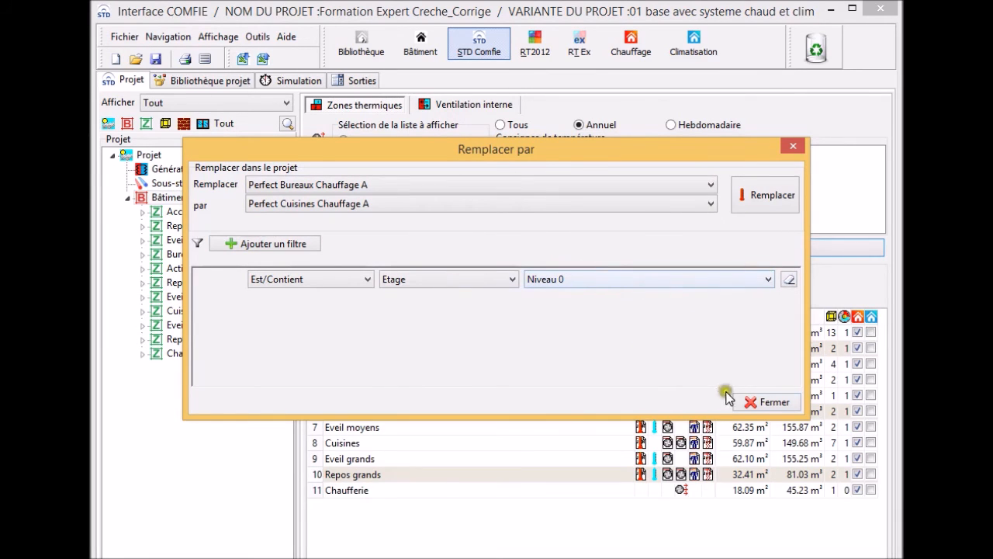
pyautogui.click(781, 197)
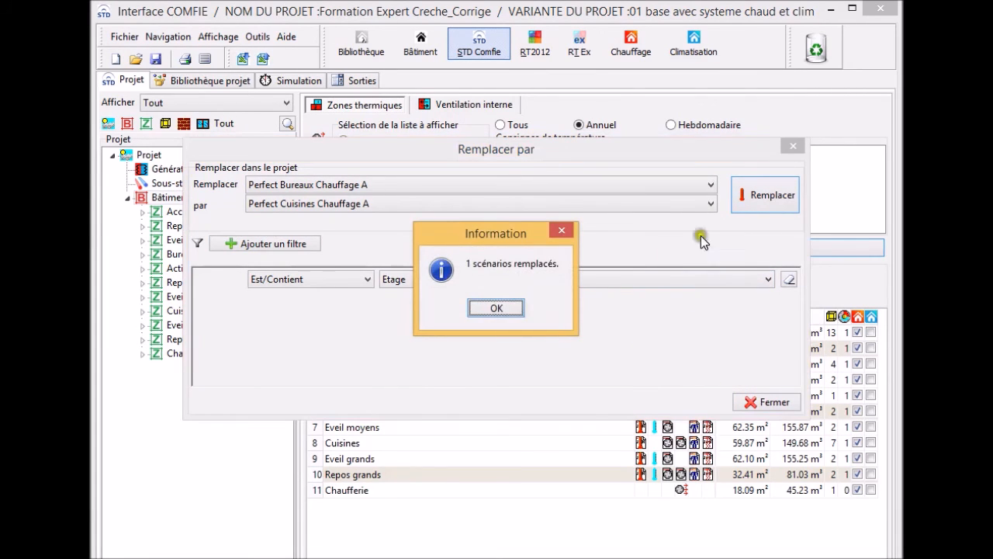
pyautogui.click(500, 309)
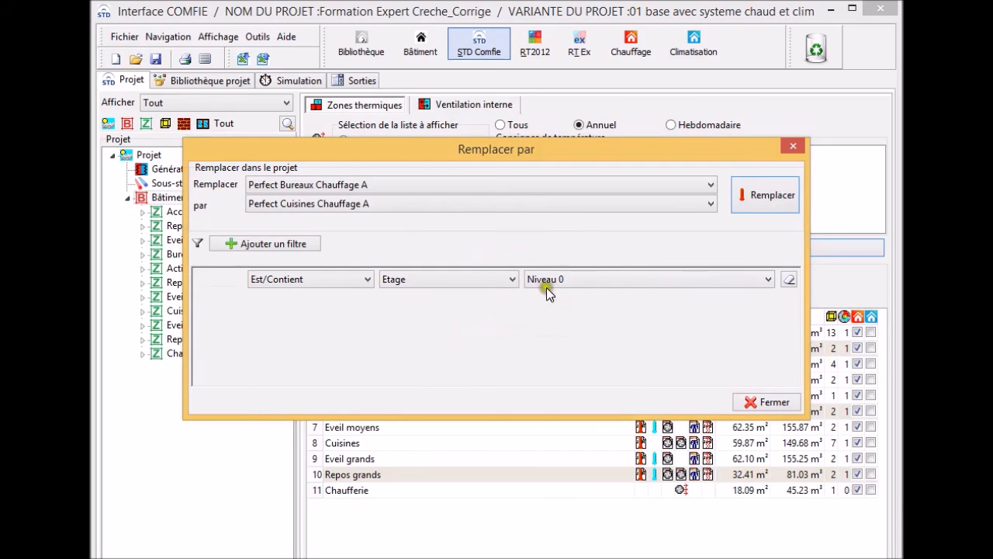
pyautogui.click(793, 147)
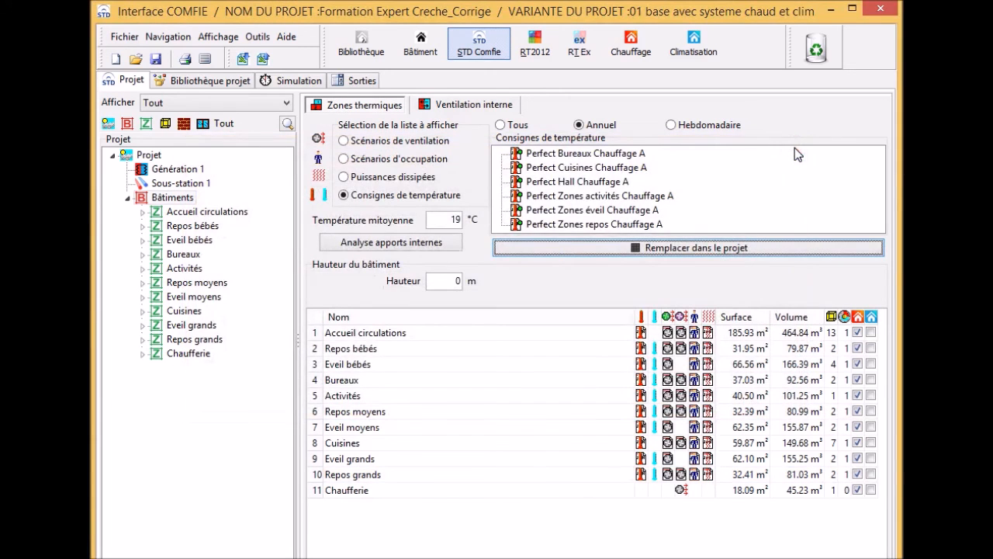
# Open the project-wide replacement for Compositions among the project library's imported components.
pyautogui.click(221, 79)
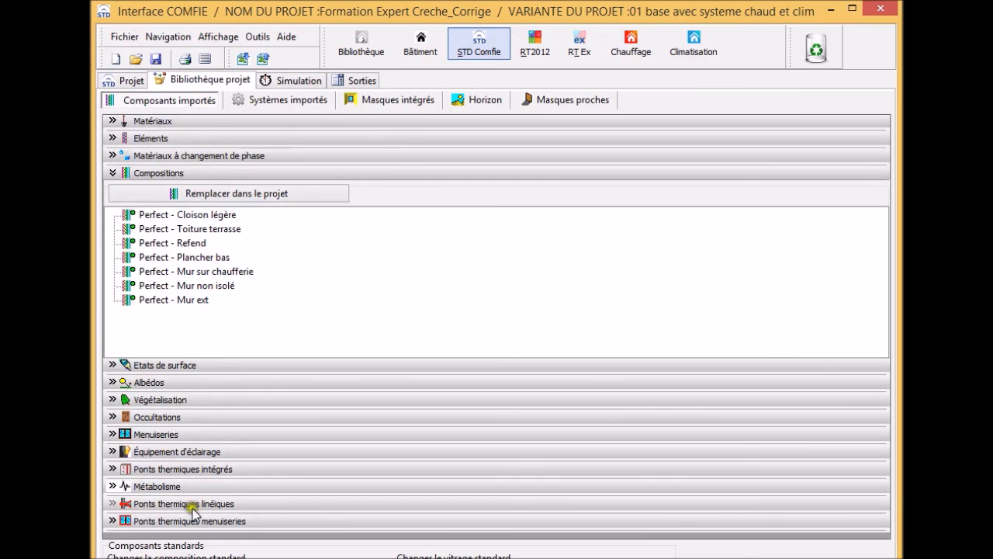
pyautogui.click(230, 194)
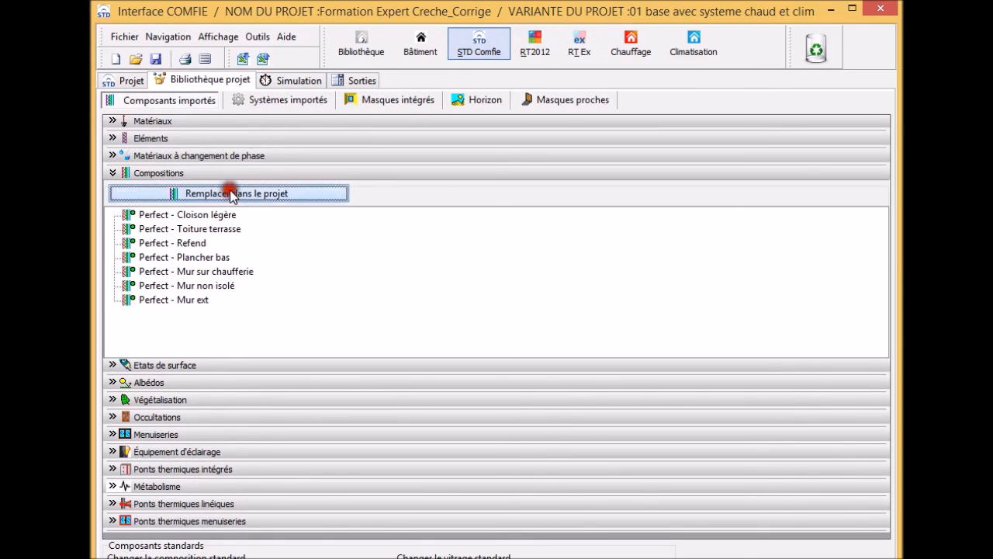